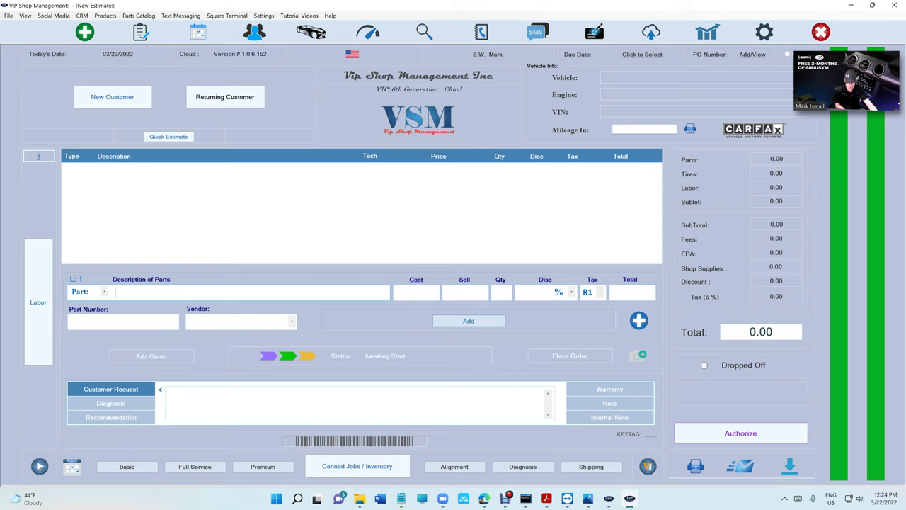
Check for a software update, then open the returning customer's 2018 Jeep Grand Cherokee estimate
left_click(329, 16)
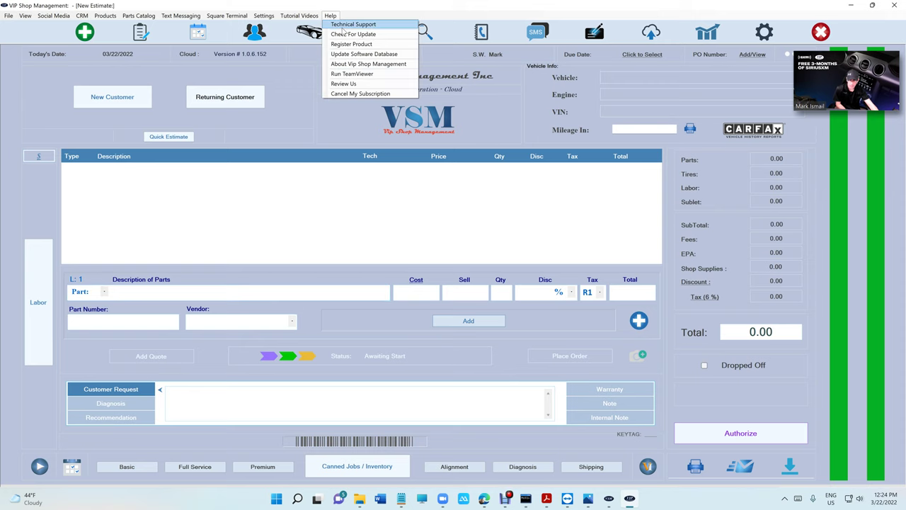
left_click(346, 35)
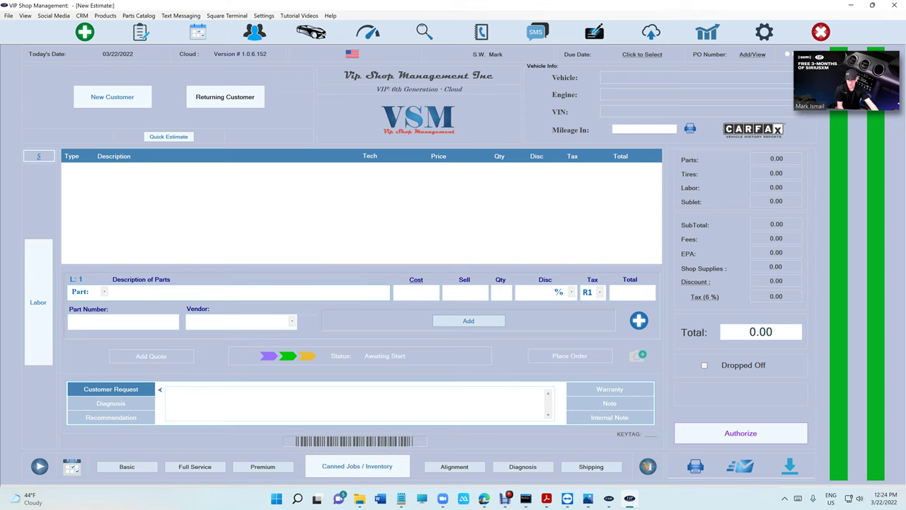
left_click(239, 104)
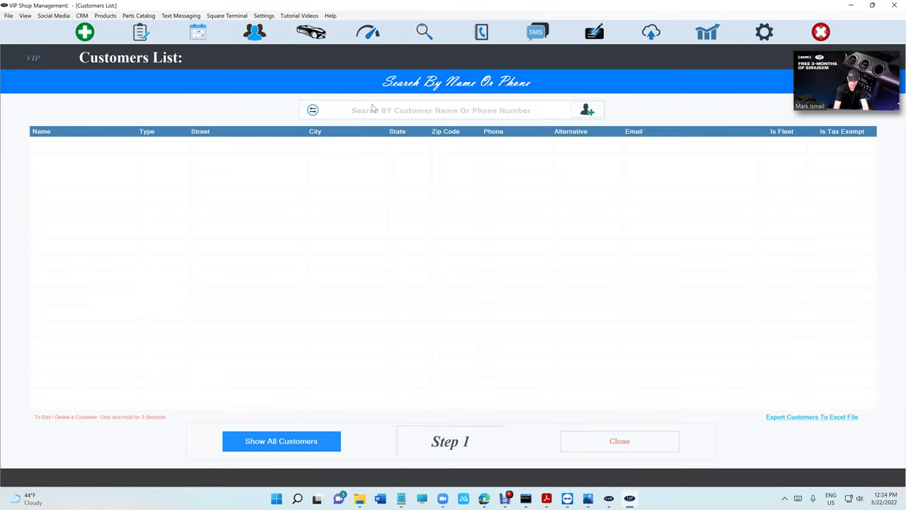
left_click(373, 110)
type("mark is")
left_click(354, 145)
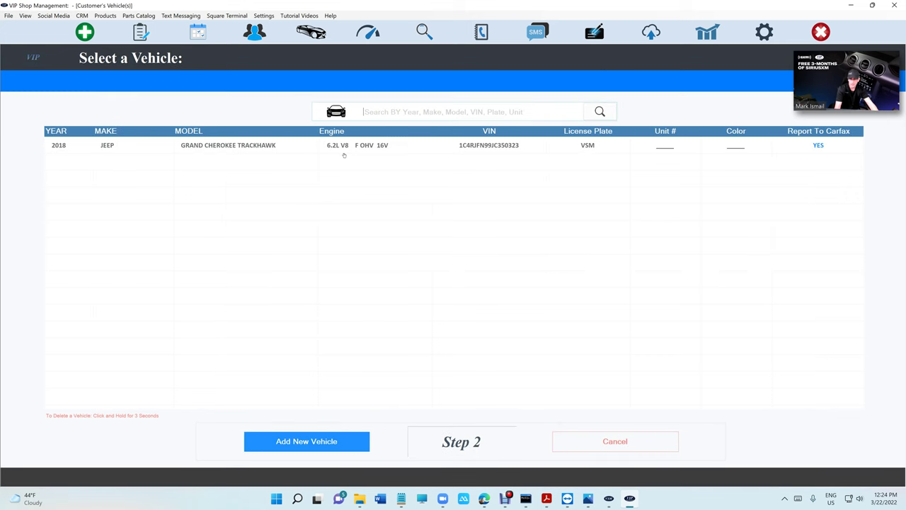
left_click(276, 152)
left_click(354, 290)
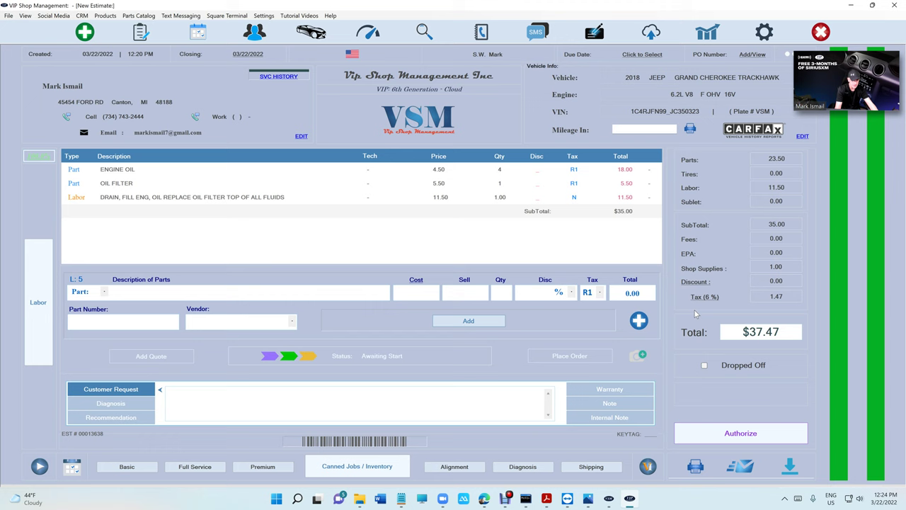
Apply a 35.00 discount to the estimate and authorize it at $2.47
left_click(695, 281)
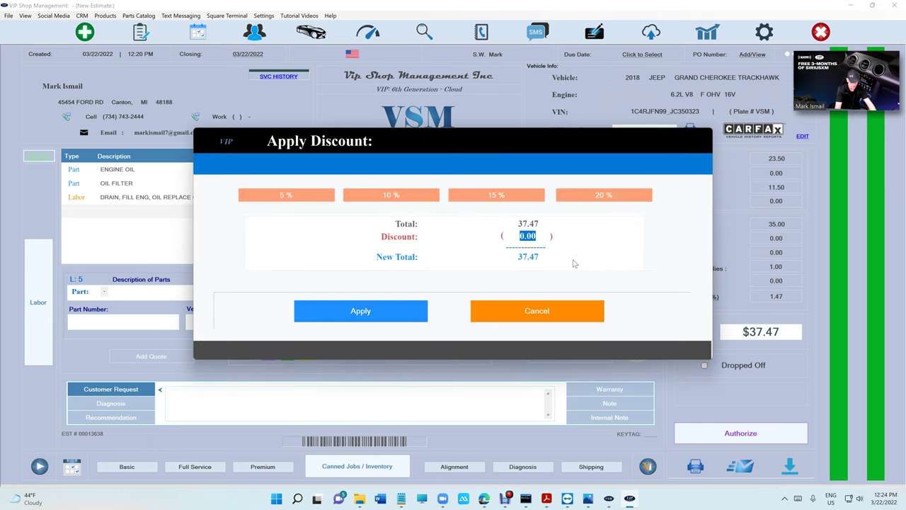
type("35")
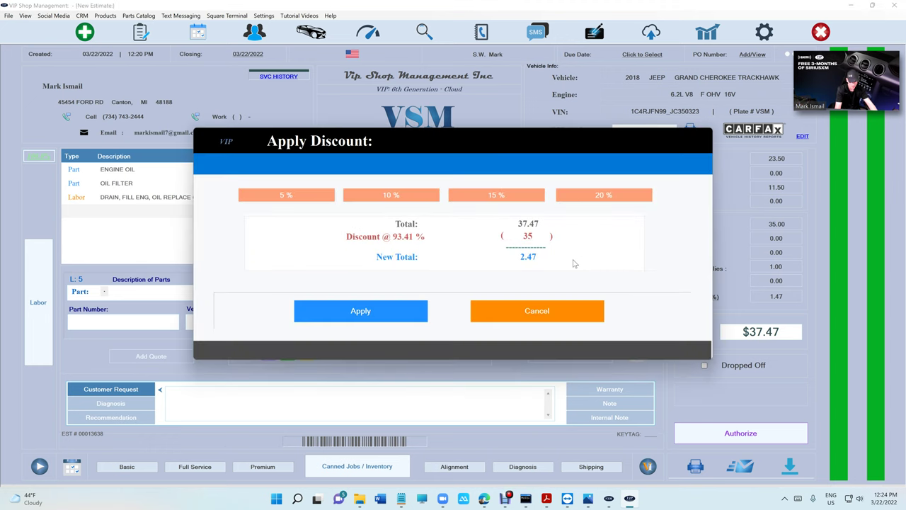
left_click(364, 313)
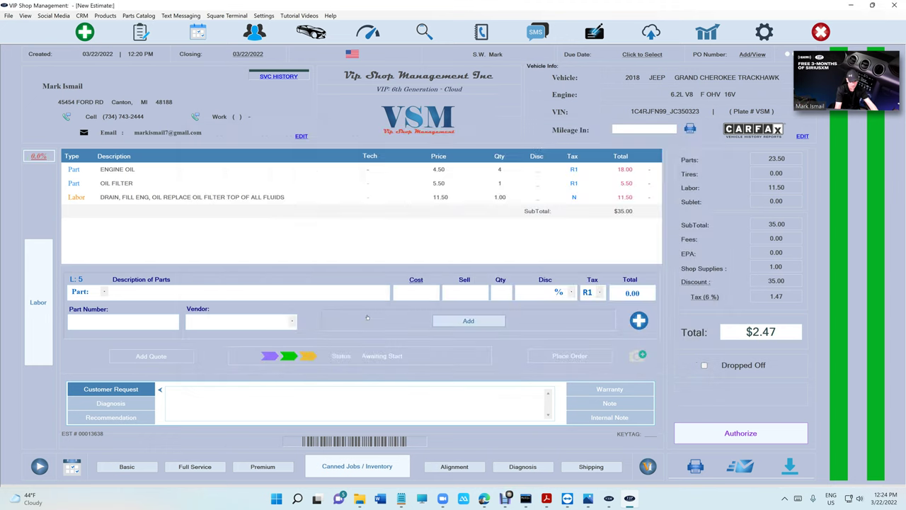
left_click(741, 433)
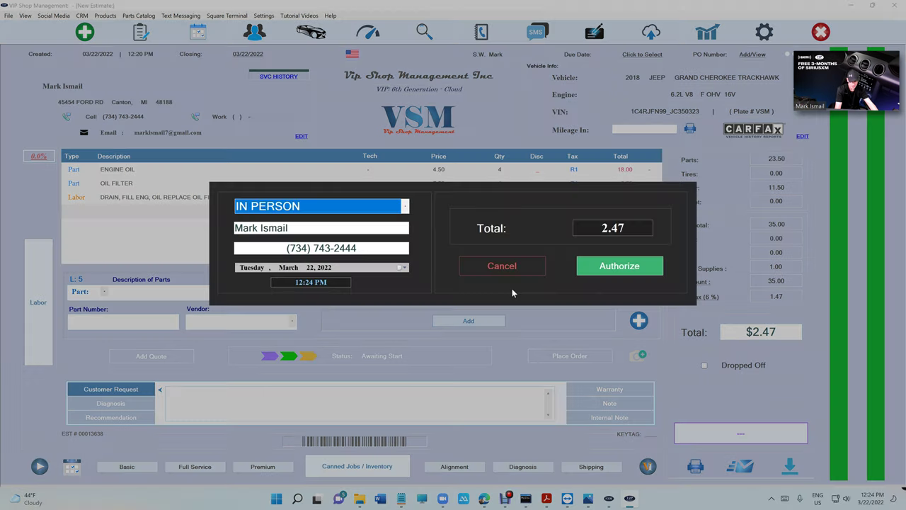
left_click(616, 277)
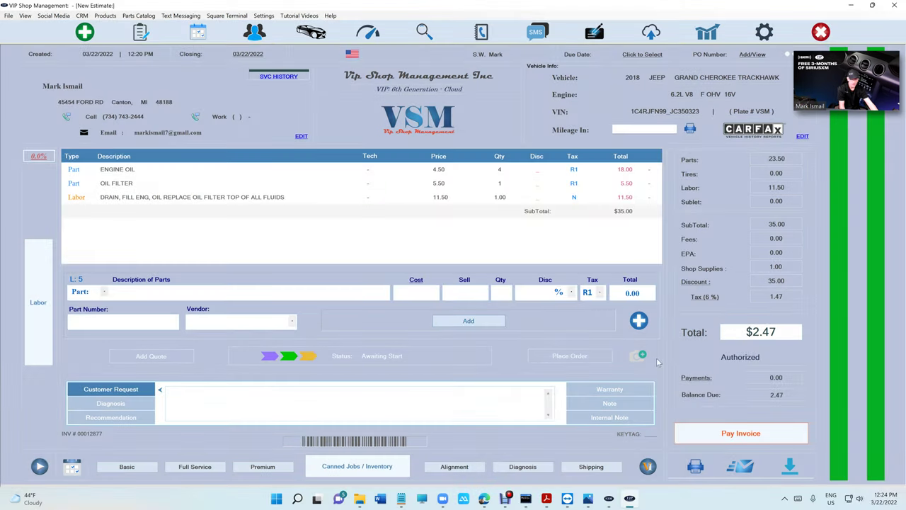
Text the customer a Square text-to-pay link for the $2.47 invoice
left_click(706, 436)
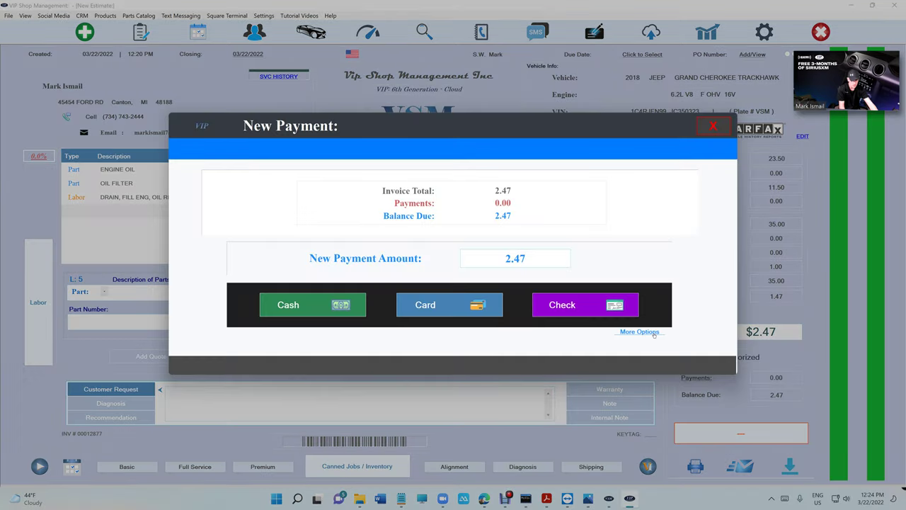
left_click(455, 305)
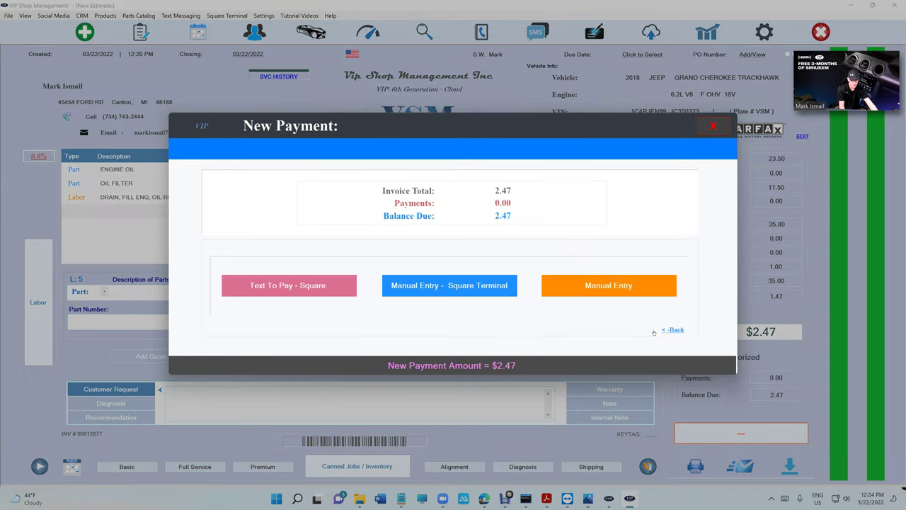
left_click(296, 290)
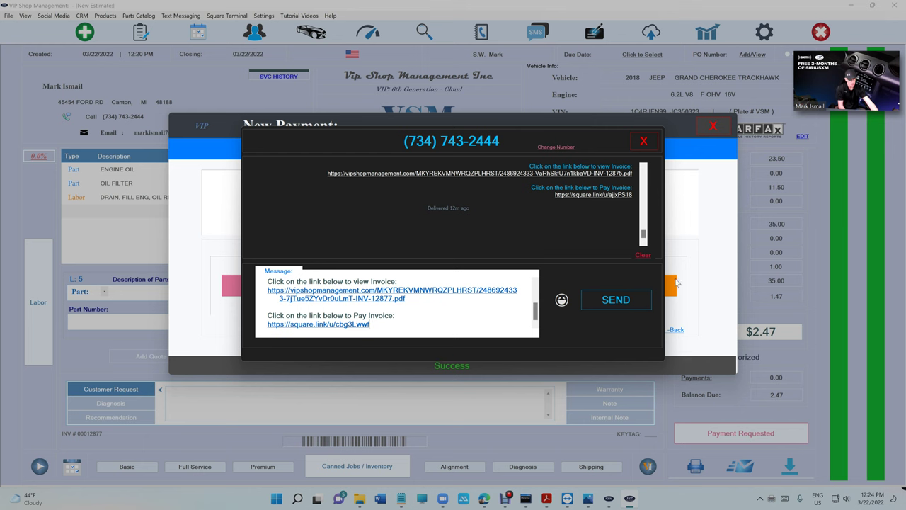
left_click(627, 300)
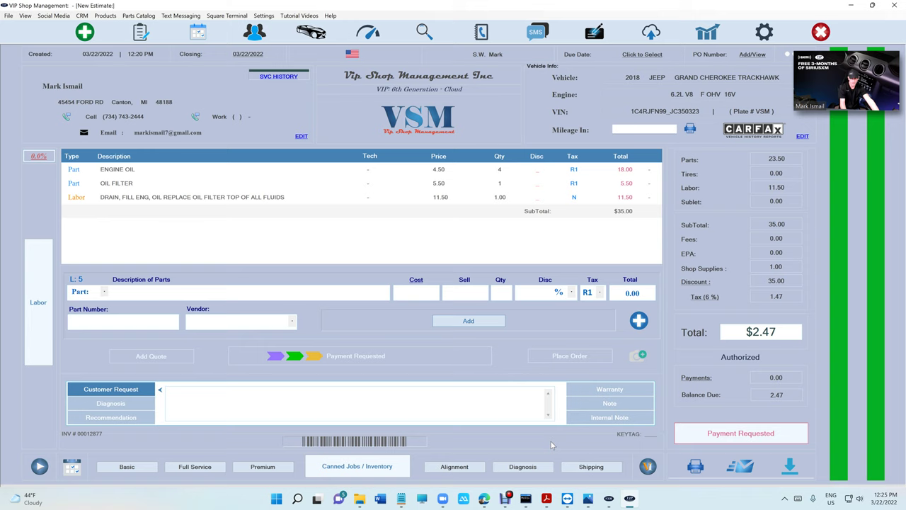
Check the pending payment request in the invoice's Payments list, showing 0.00 paid, then close it
left_click(708, 343)
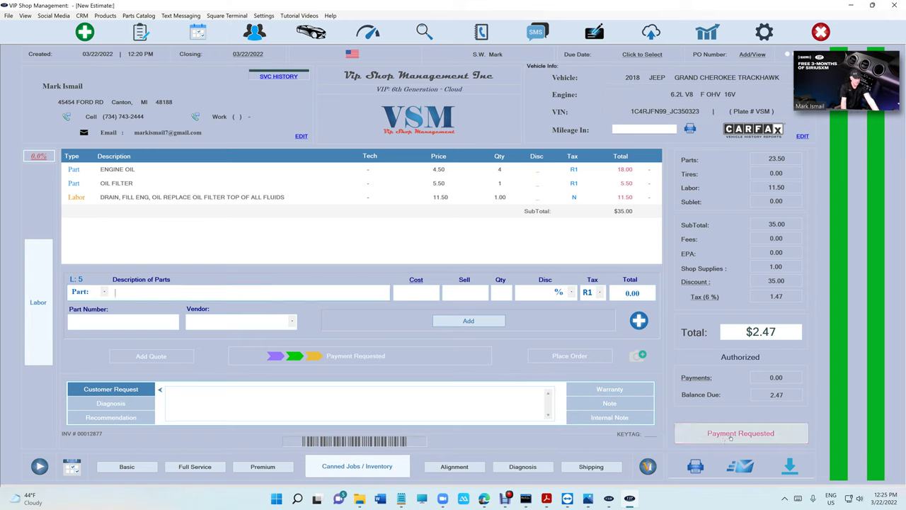
left_click(731, 436)
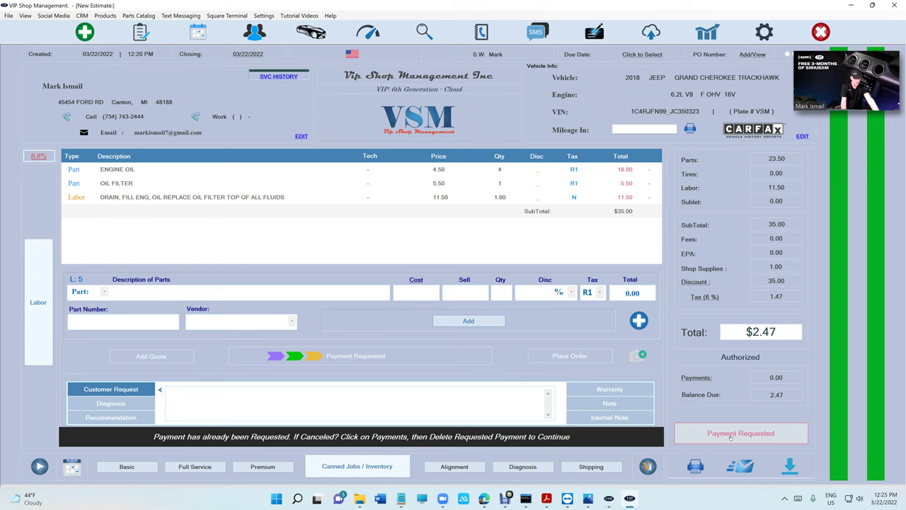
left_click(696, 378)
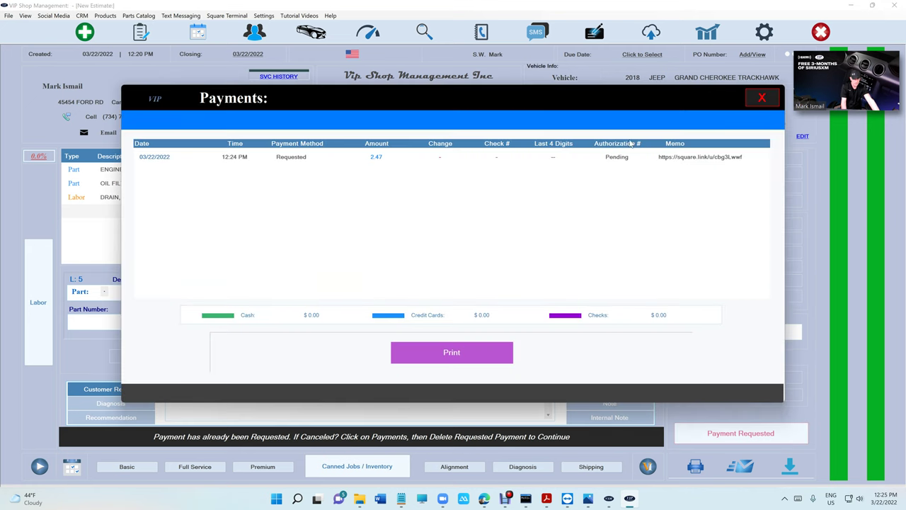
left_click(759, 99)
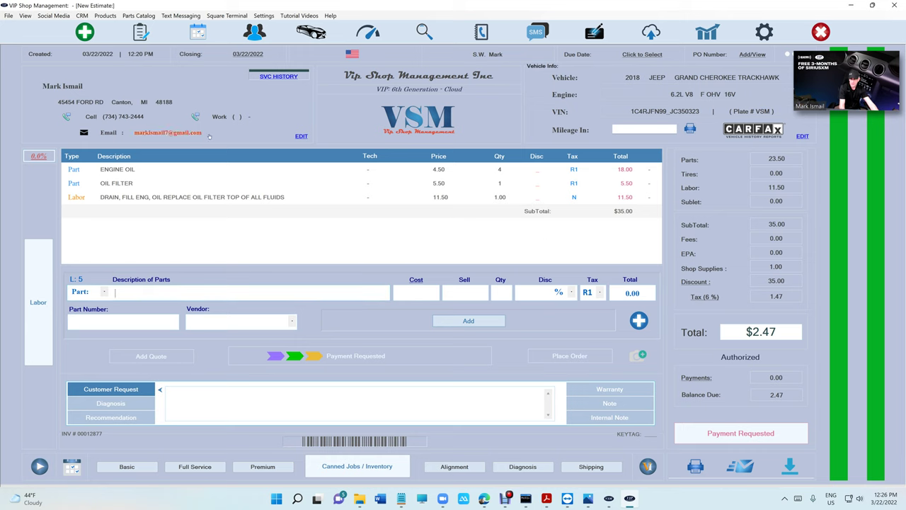
Reopen the Jeep invoice from the WorkFlow Ready For Checkout list, now paid with 0.00 due
left_click(469, 169)
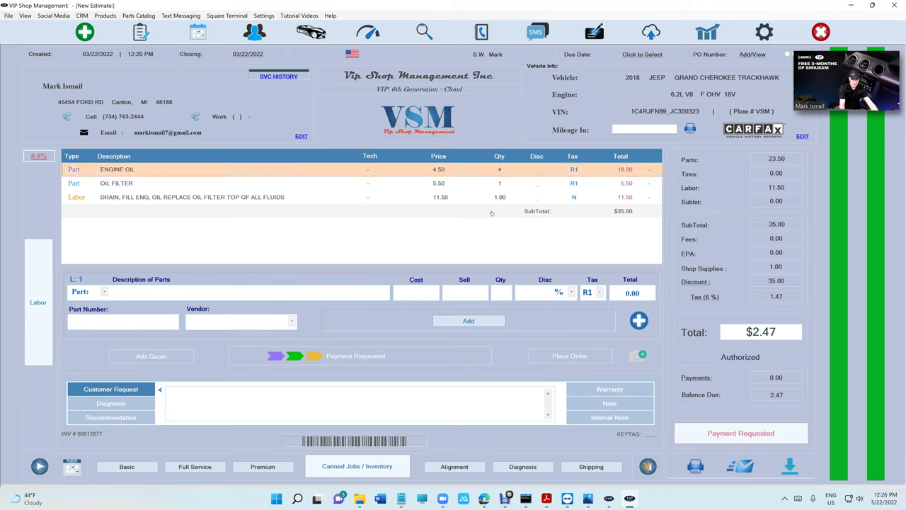
left_click(139, 35)
left_click(500, 110)
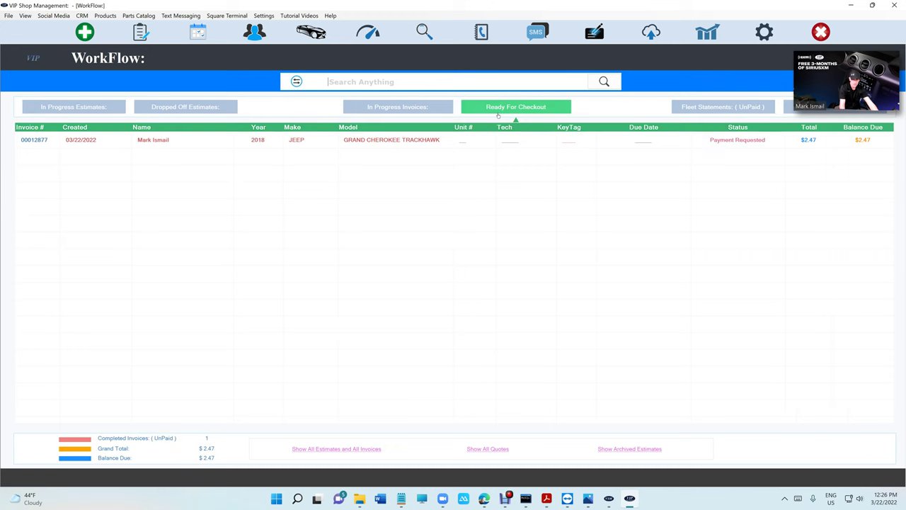
double_click(709, 142)
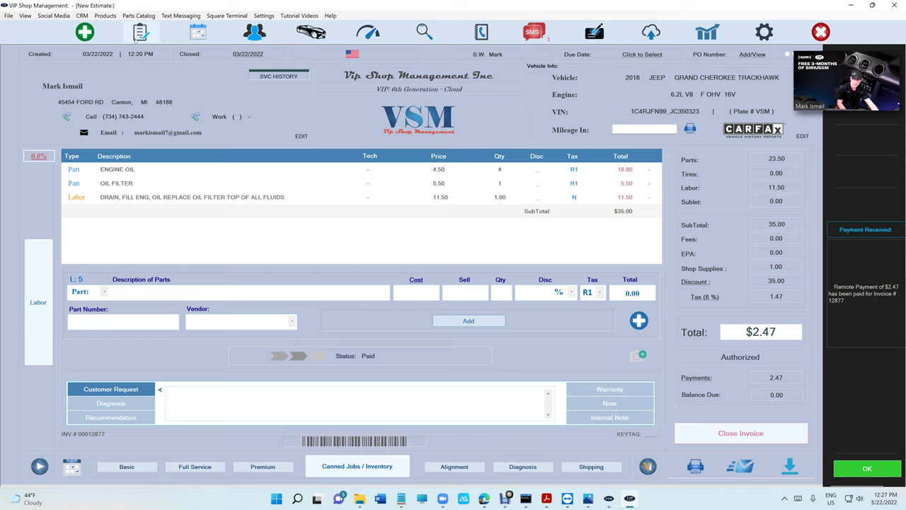
Toggle the WorkFlow list between In Progress and Ready For Checkout, ending on Ready For Checkout
left_click(139, 35)
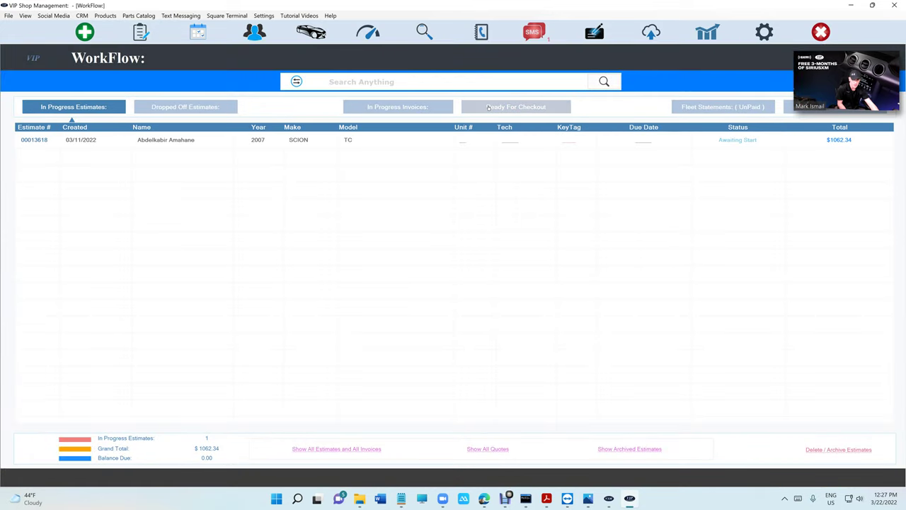
left_click(516, 109)
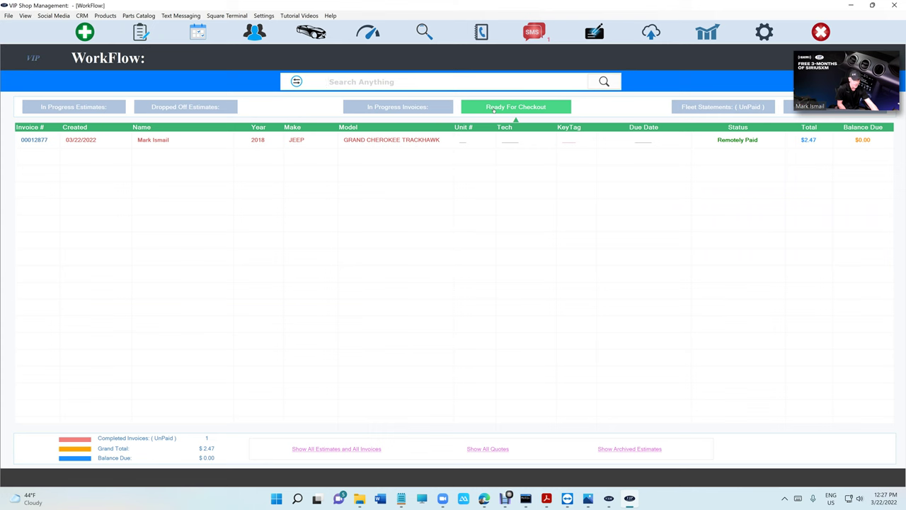
left_click(397, 108)
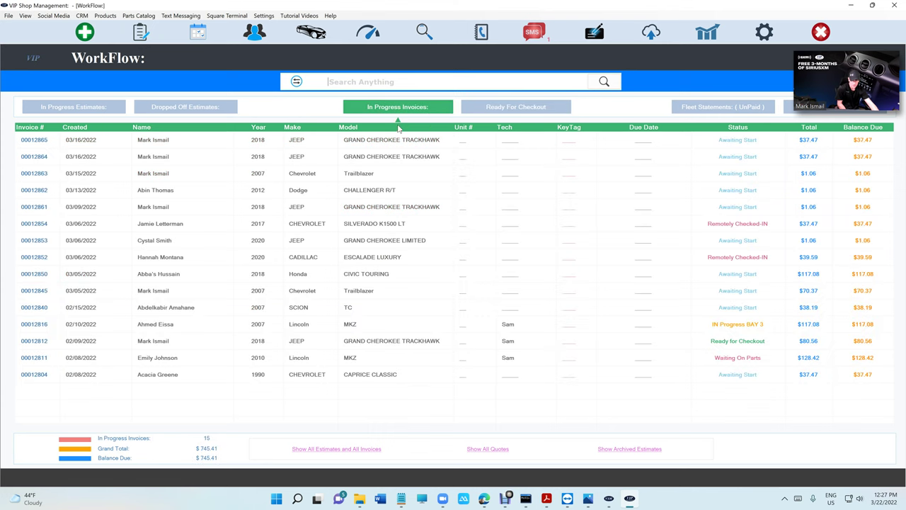
left_click(507, 109)
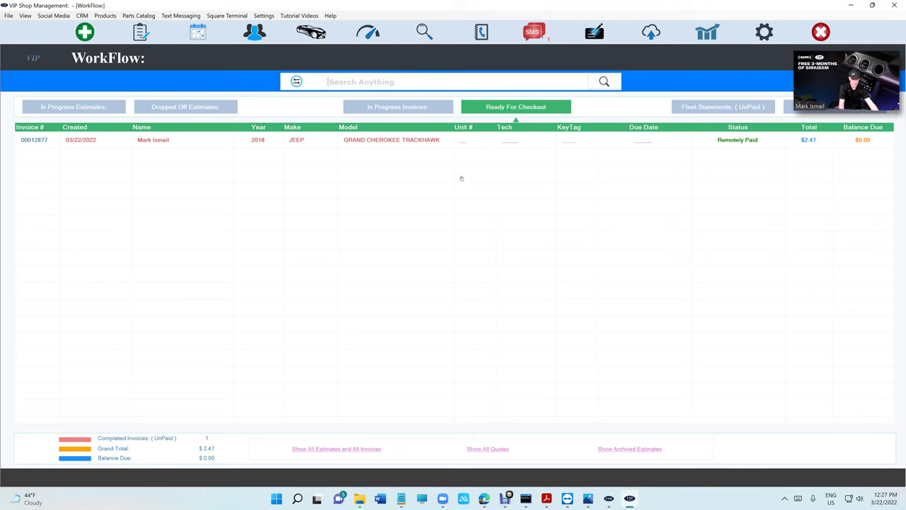
left_click(416, 110)
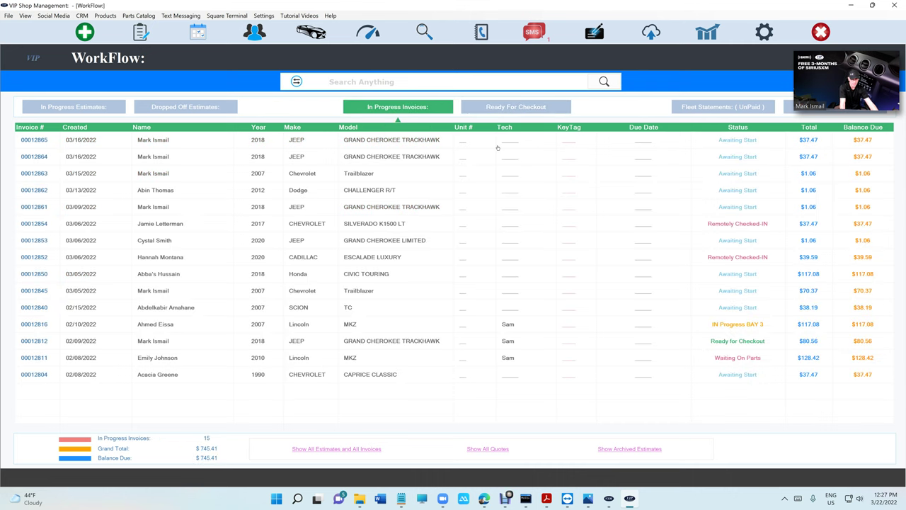
left_click(524, 112)
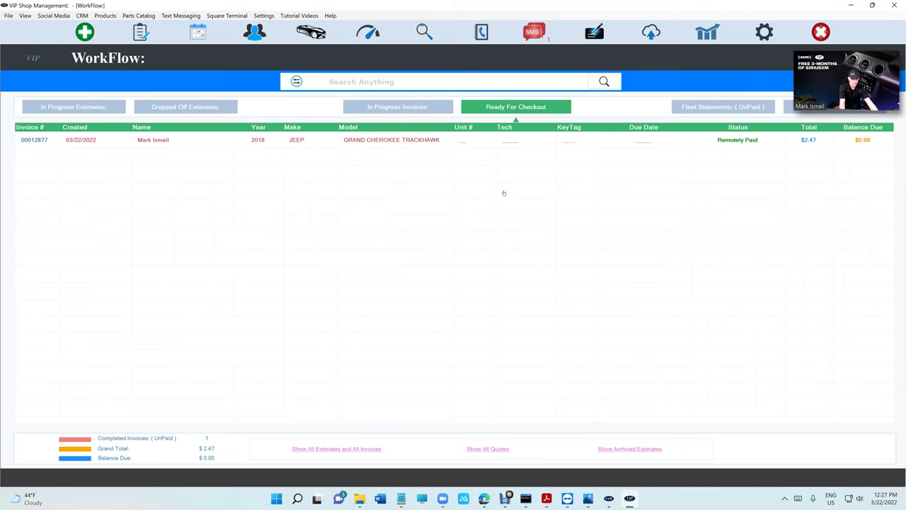
Close the remotely paid Jeep invoice and text the customer a new message with the invoice PDF link
double_click(737, 141)
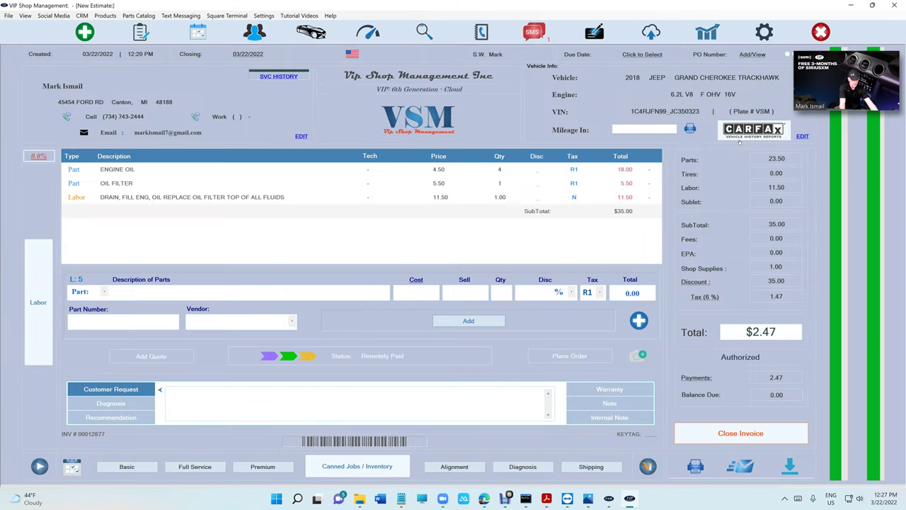
left_click(723, 434)
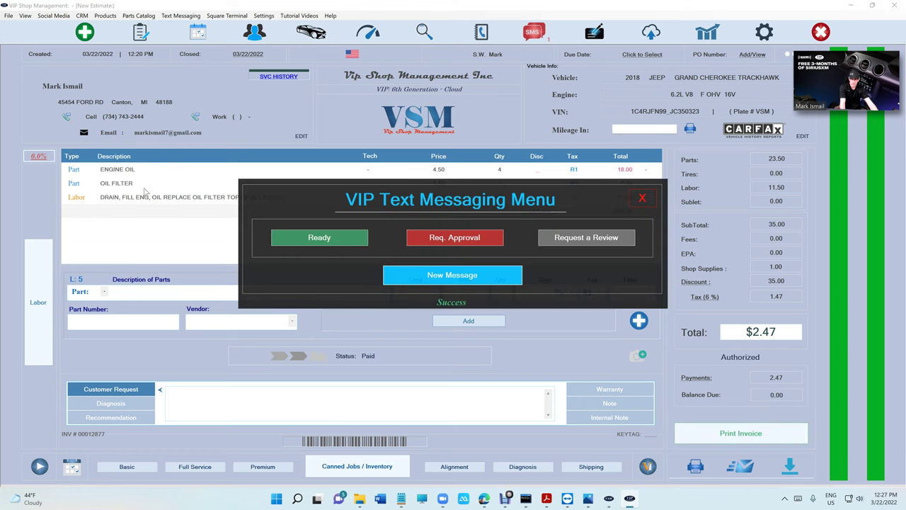
left_click(392, 269)
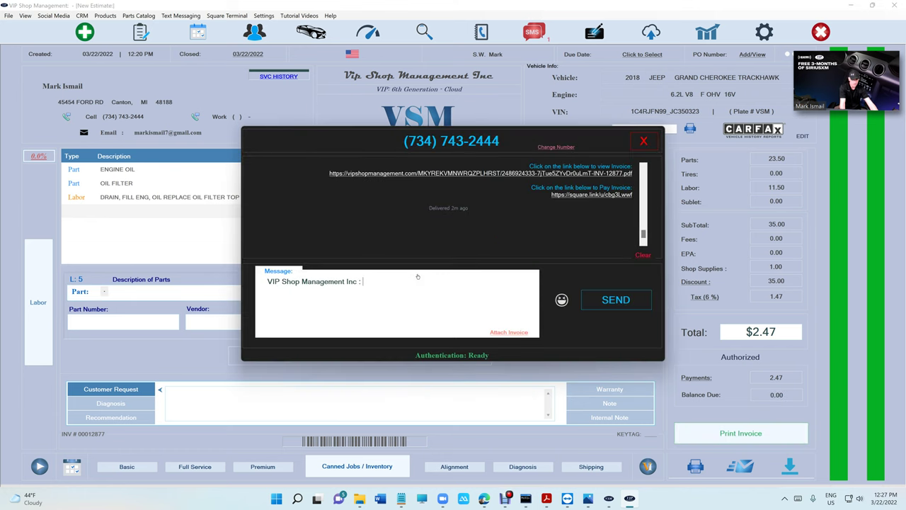
left_click(519, 332)
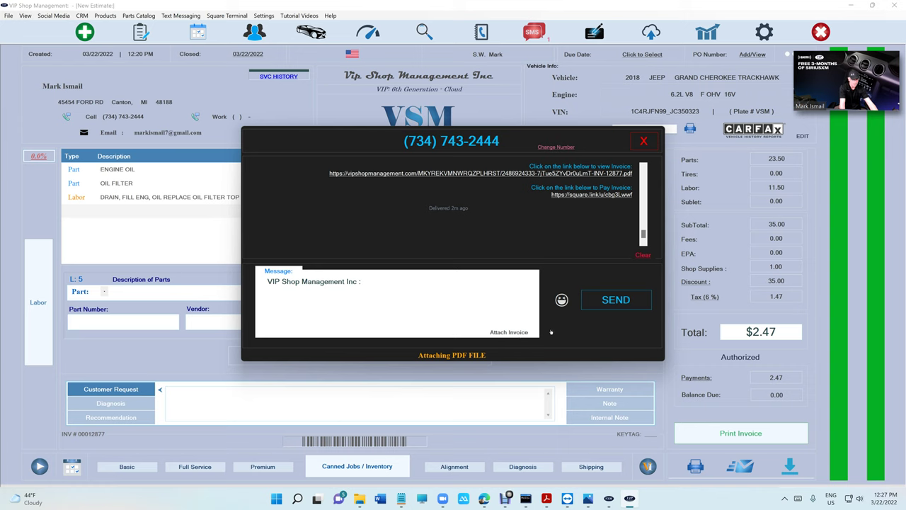
left_click(612, 300)
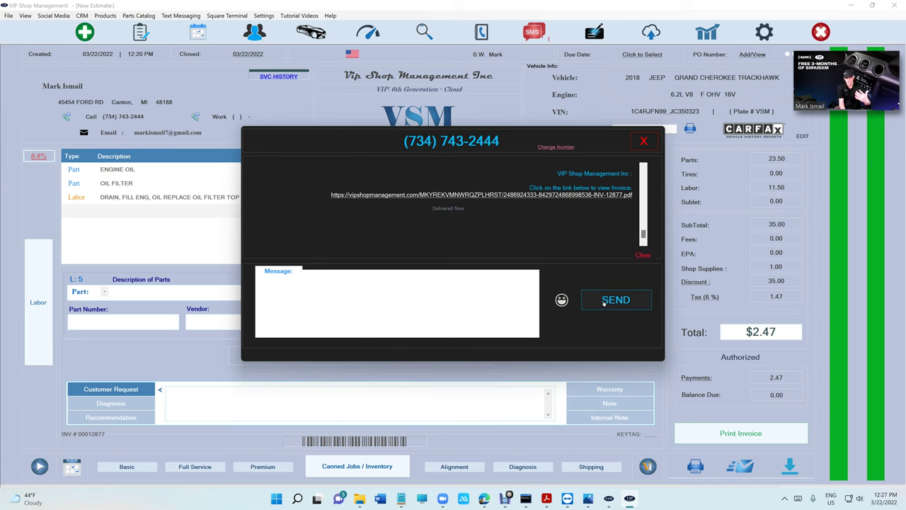